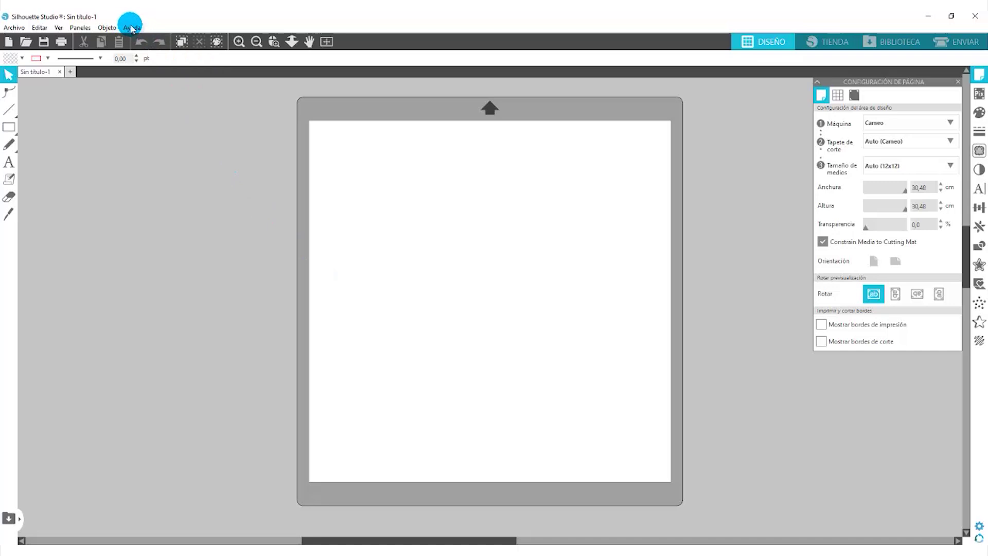
Open the About information of Silhouette Studio to check the installed version
left_click(132, 28)
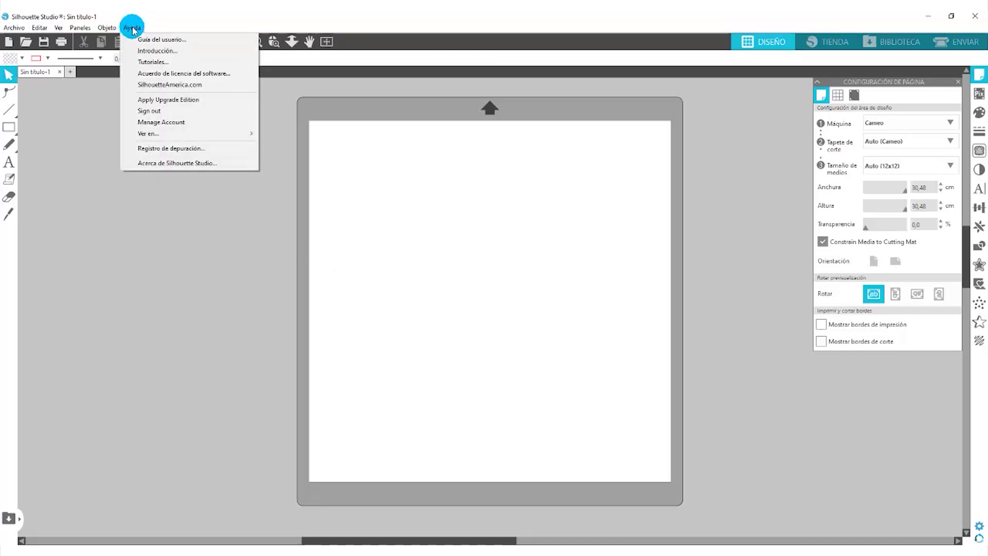
mouse_move(13, 28)
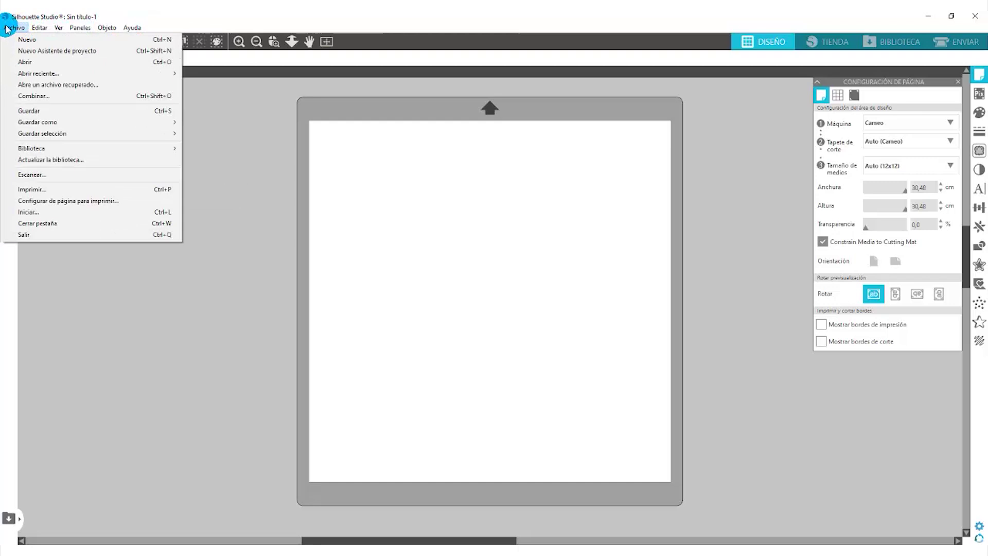
mouse_move(132, 29)
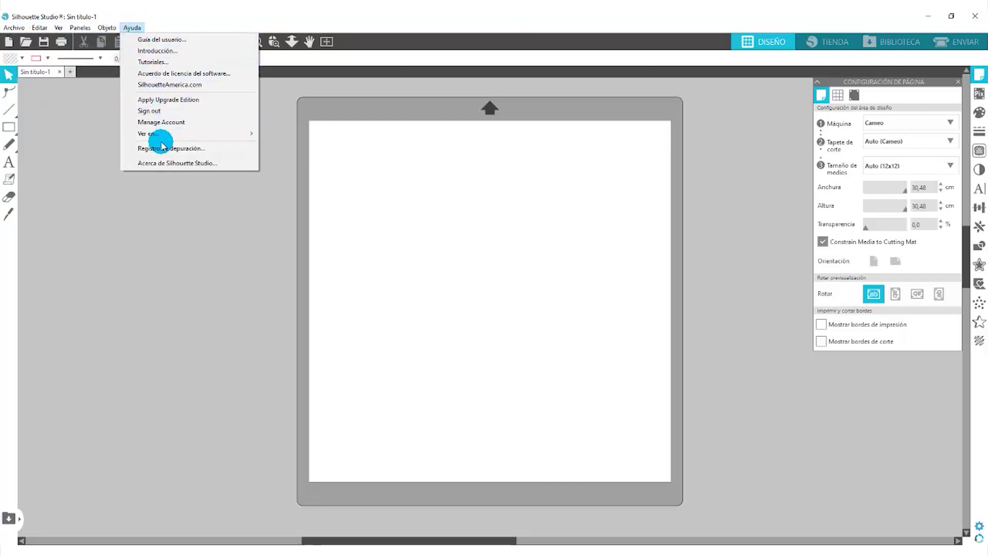
left_click(165, 163)
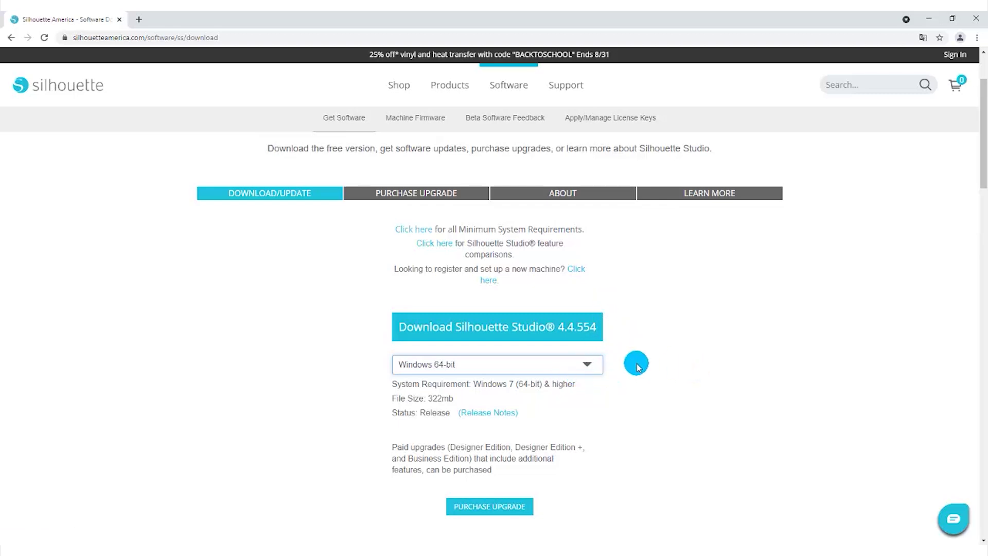
Switch to the browser, download Silhouette Studio 4.4.554 for Windows 64-bit, and close the program's About window
left_click(588, 365)
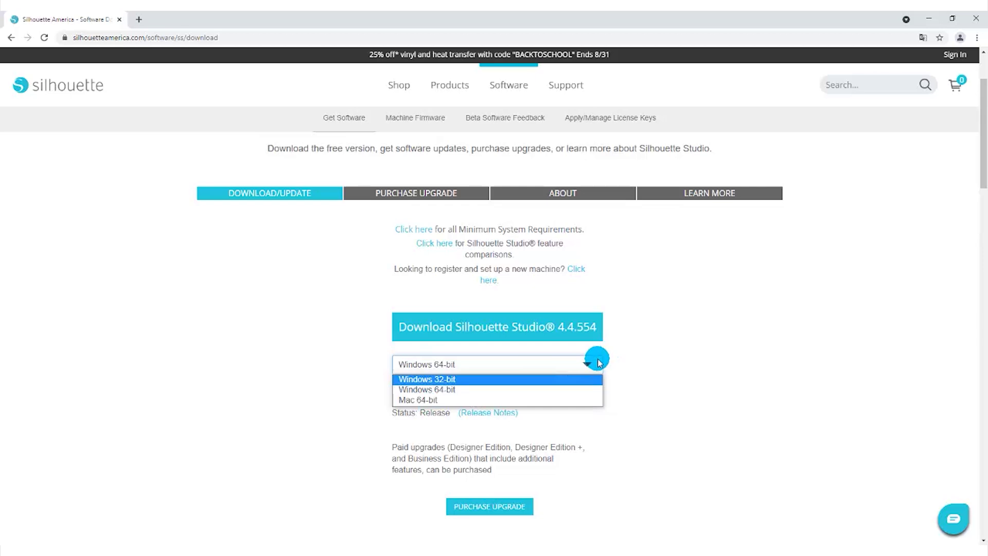
left_click(452, 389)
left_click(461, 325)
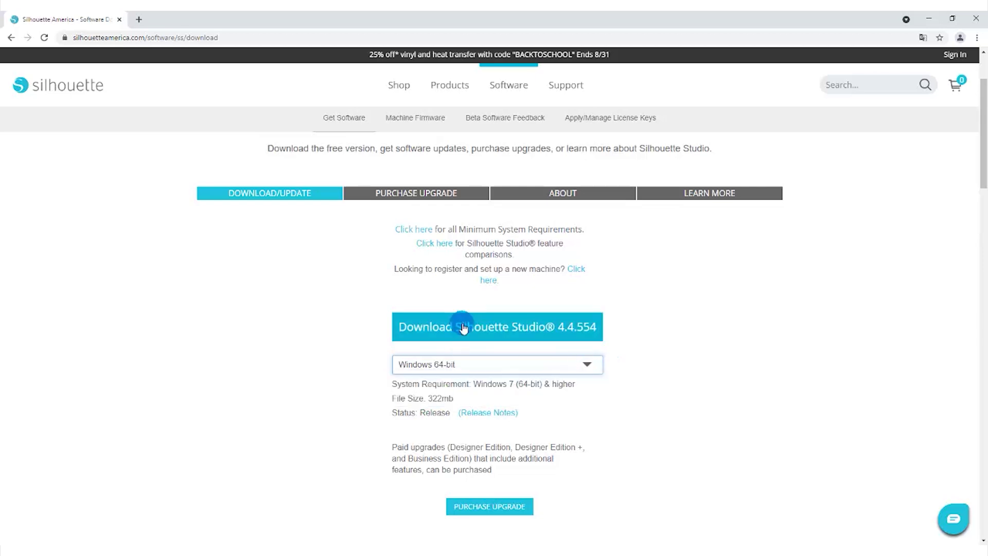
left_click(463, 328)
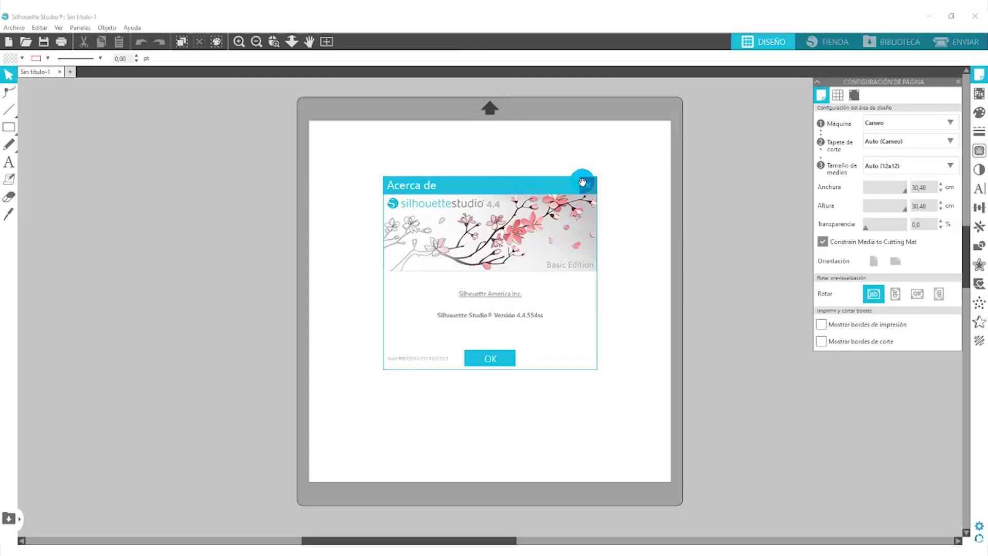
left_click(588, 186)
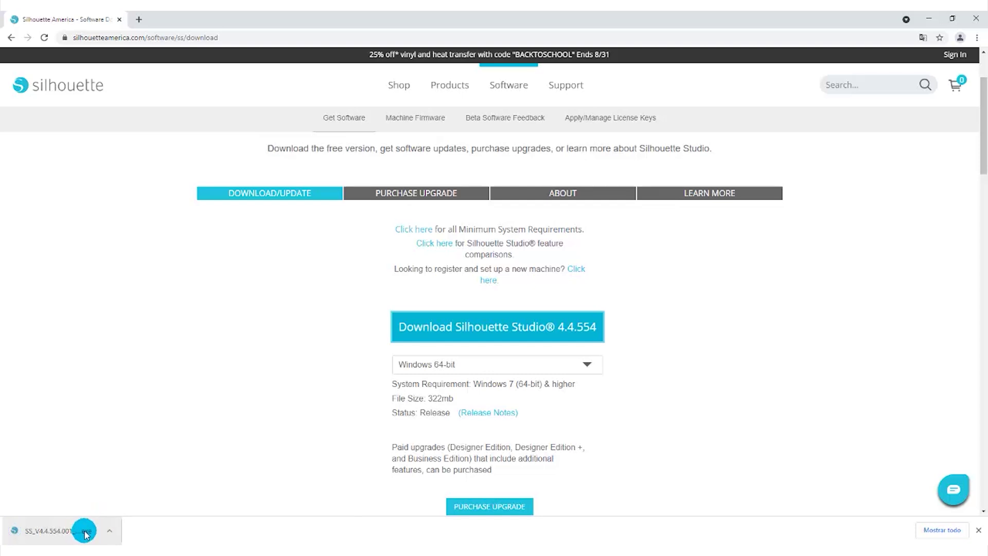
Launch the downloaded Silhouette Studio installer and exit its setup wizard without installing
left_click(85, 534)
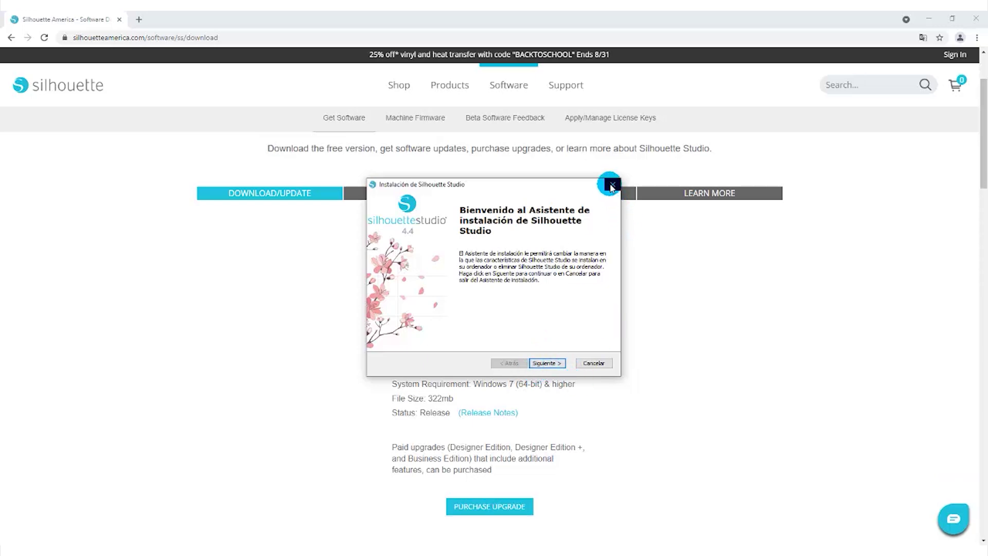
left_click(611, 187)
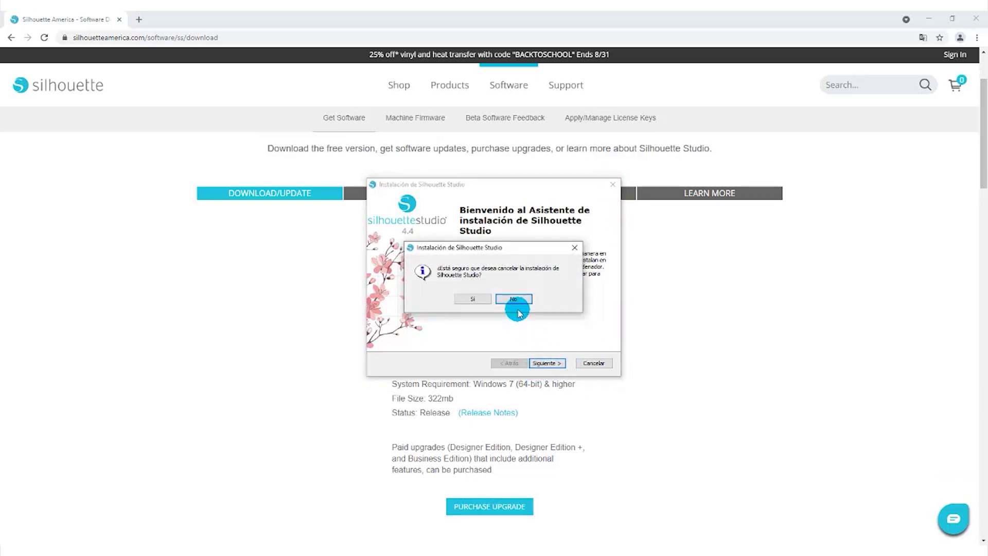
left_click(576, 250)
left_click(612, 185)
left_click(472, 301)
left_click(549, 362)
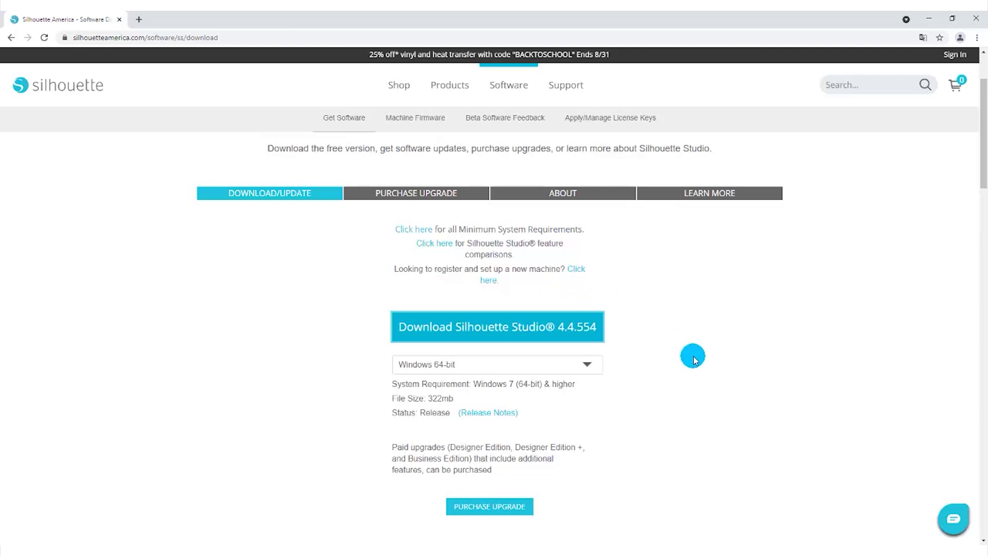
View the Silhouette Studio upgrade purchase page and return to the download page
scroll(640, 357, "down", 1)
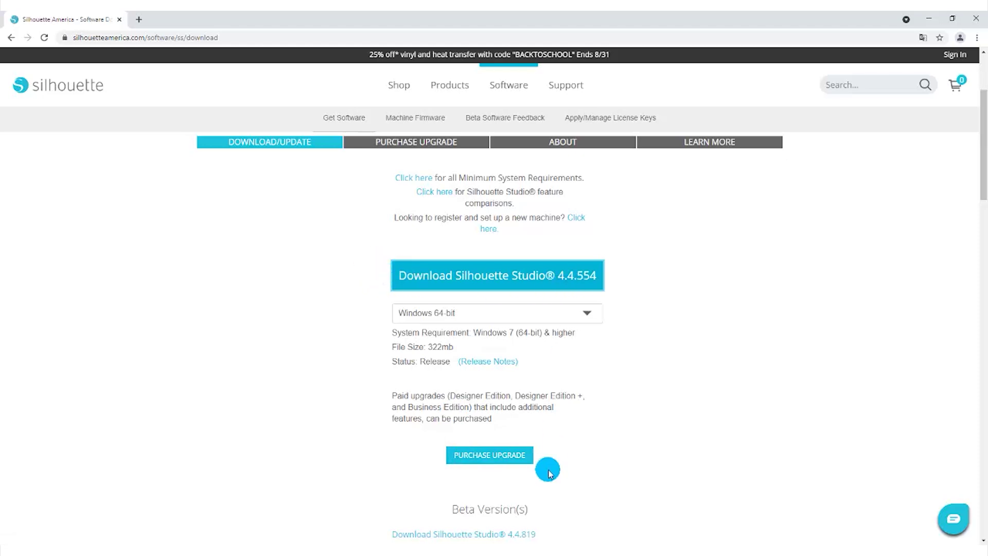
left_click(491, 465)
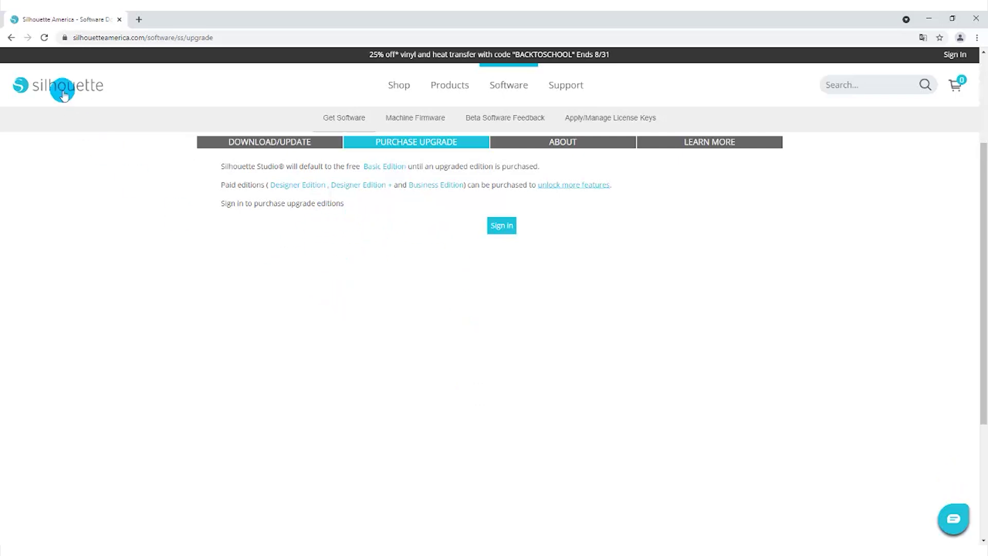
left_click(246, 136)
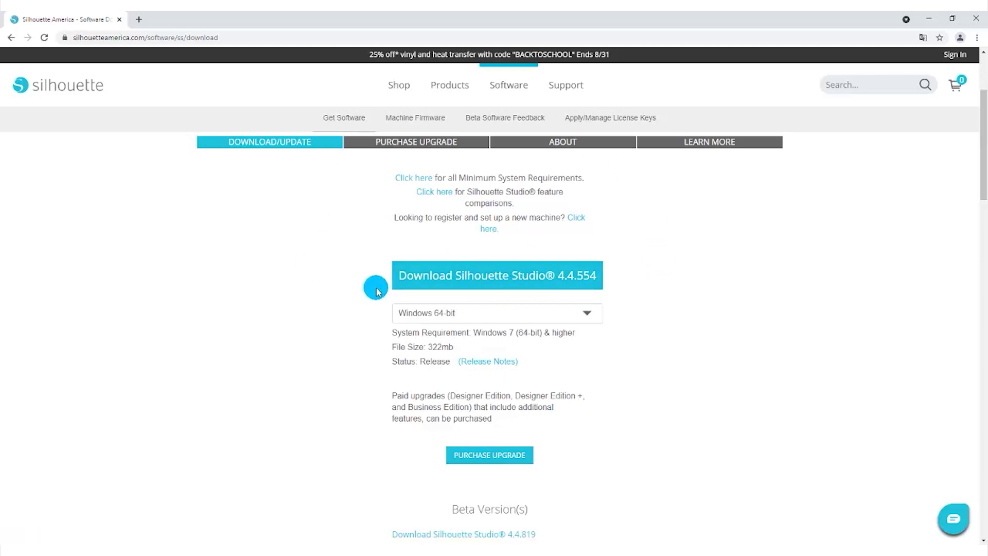
Compare the current release with the beta version of Silhouette Studio on the download page
scroll(377, 289, "down", 3)
scroll(353, 278, "up", 2)
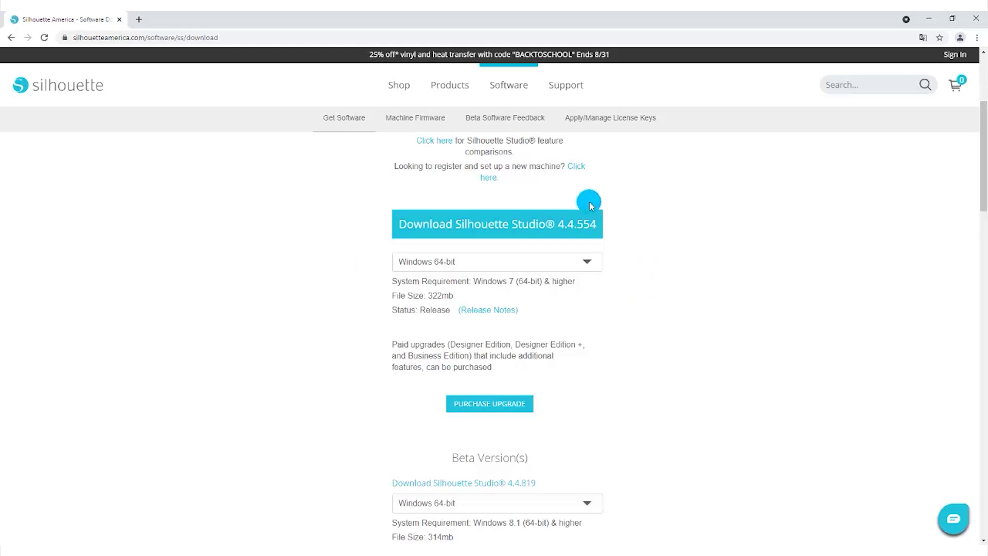
scroll(633, 288, "down", 5)
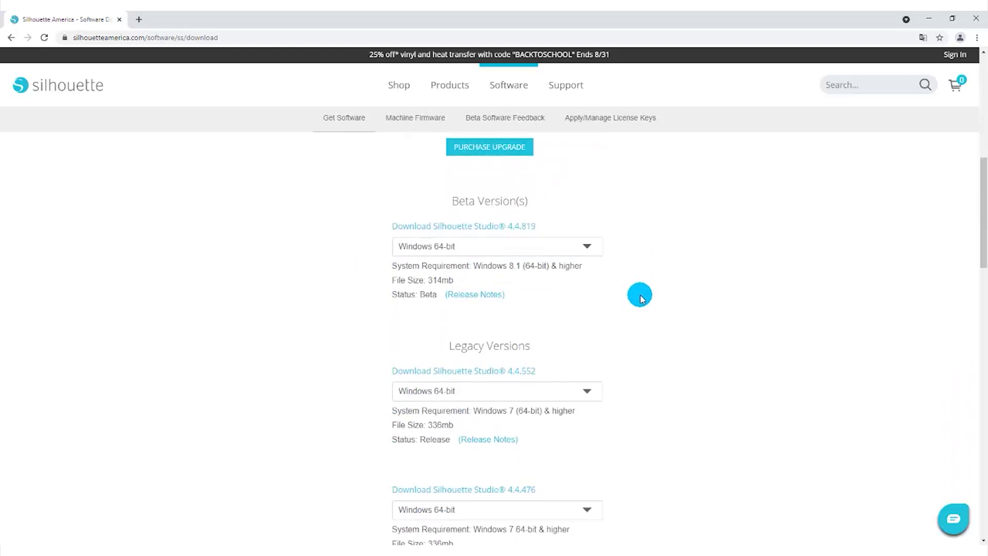
scroll(603, 307, "down", 4)
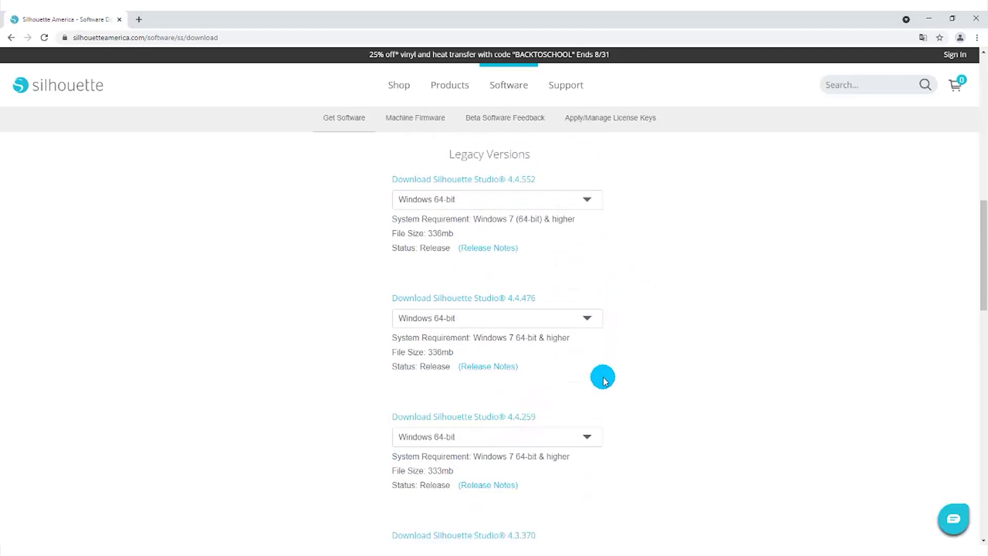
scroll(604, 378, "up", 7)
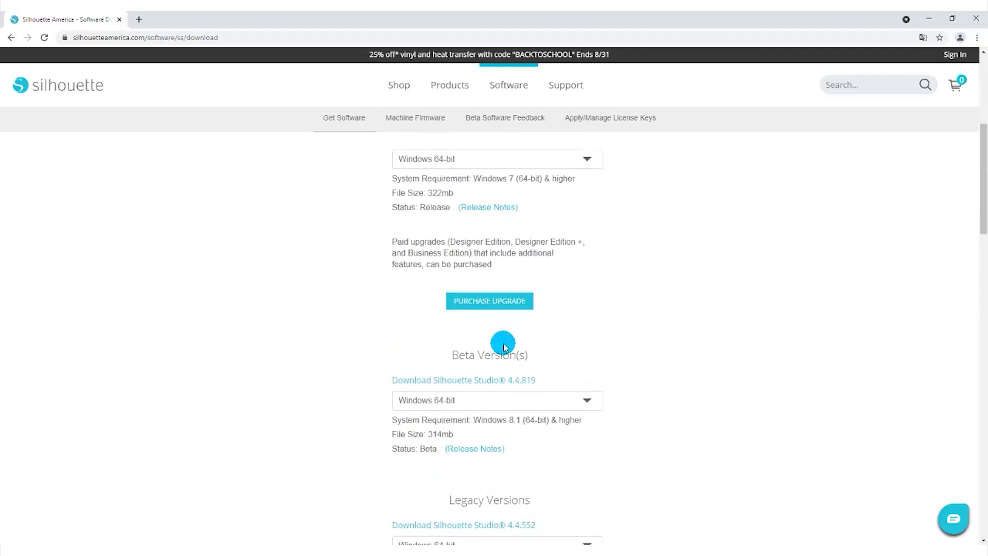
scroll(504, 346, "up", 3)
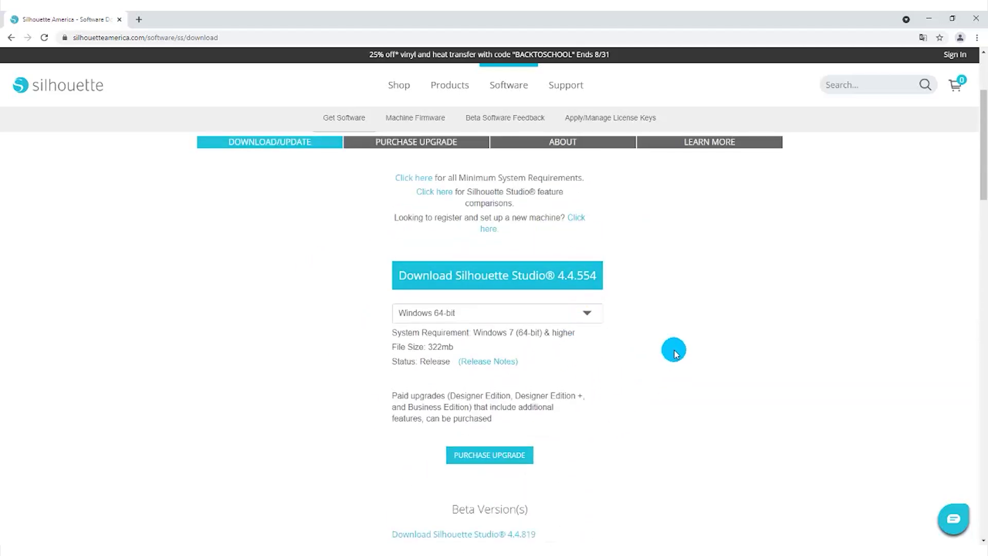
scroll(675, 353, "down", 3)
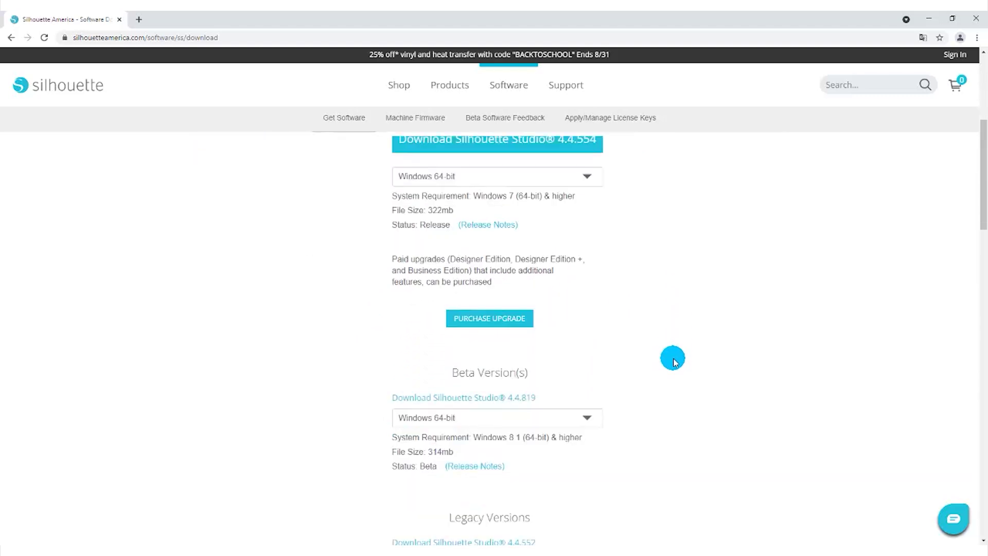
scroll(676, 362, "down", 1)
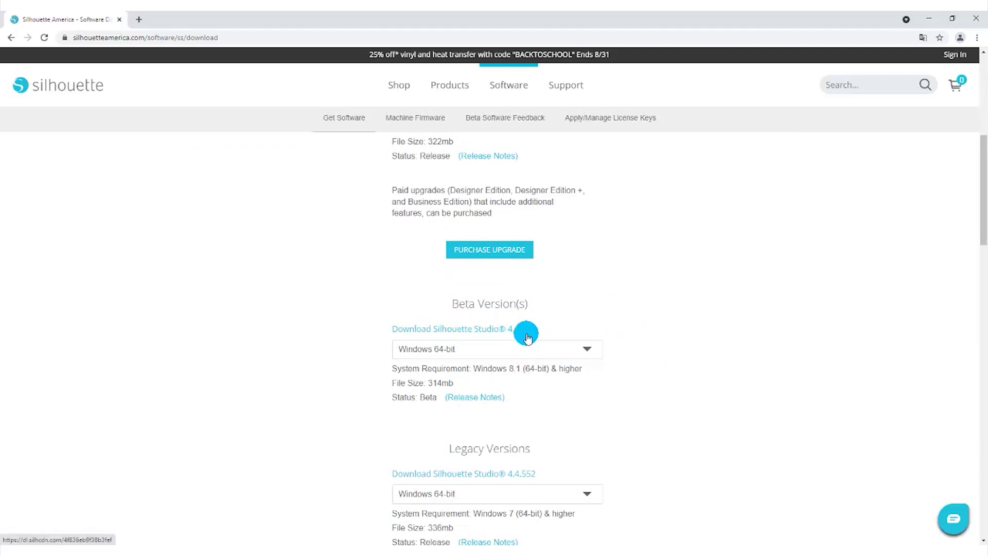
scroll(558, 345, "up", 3)
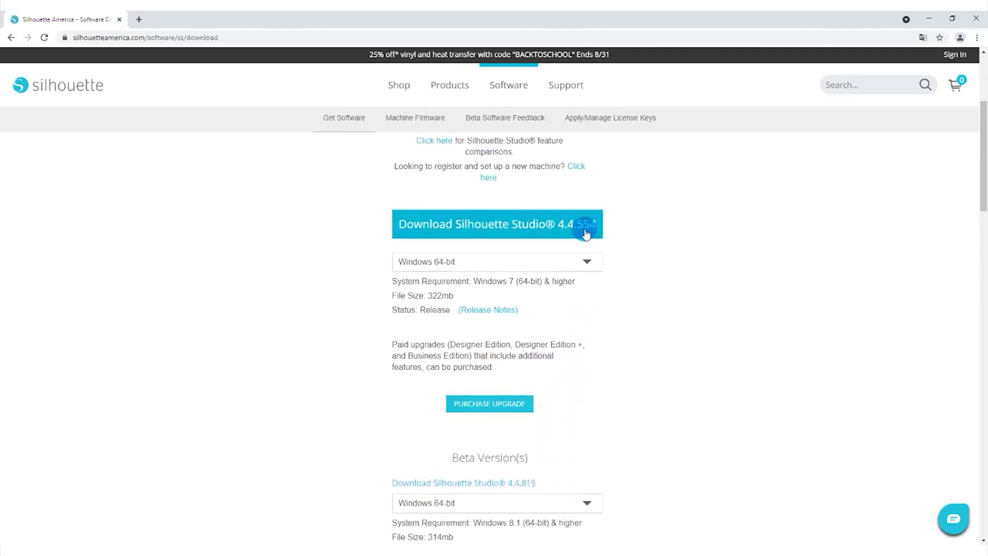
scroll(653, 403, "down", 2)
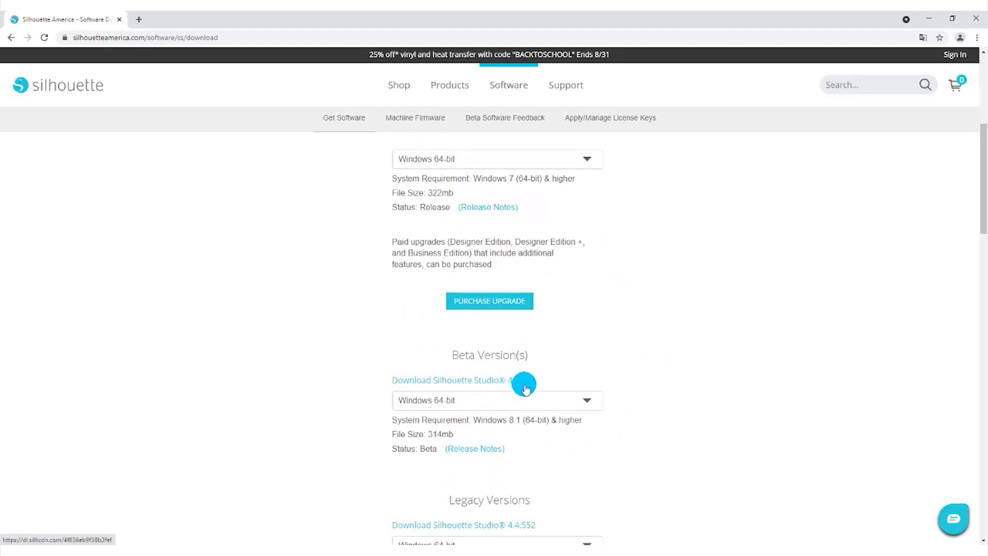
scroll(524, 388, "up", 3)
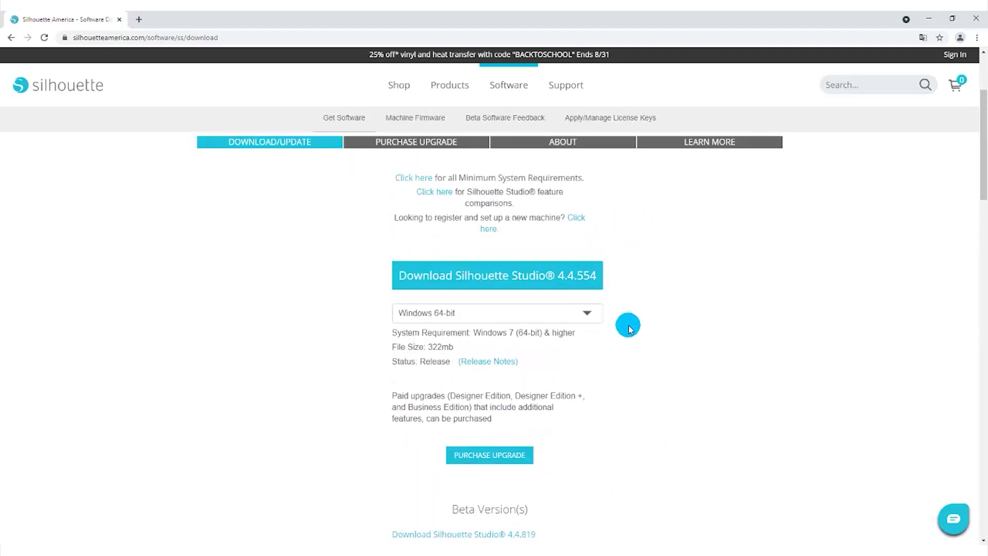
scroll(614, 318, "down", 3)
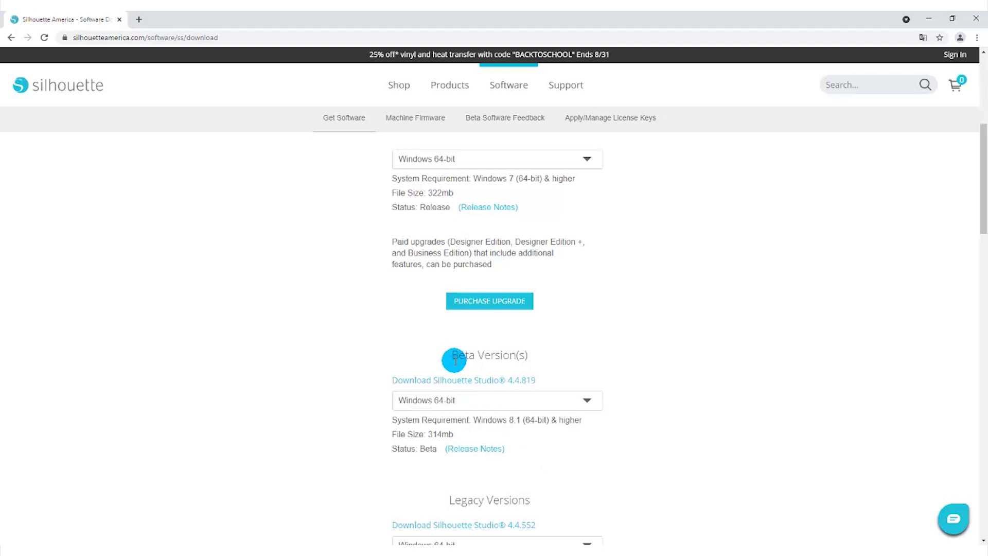
Examine the list of legacy Silhouette Studio versions and return to the current release download
scroll(468, 377, "down", 3)
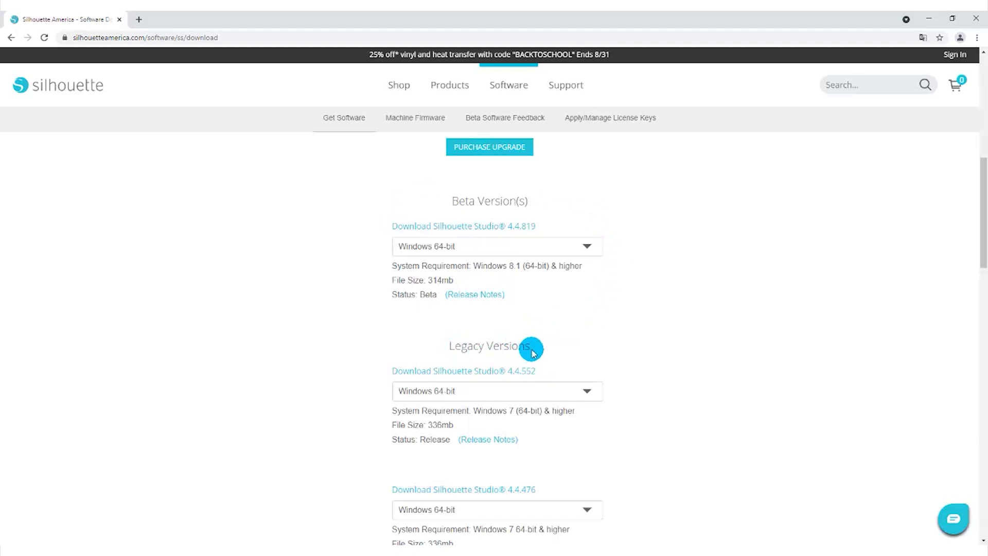
scroll(524, 363, "down", 1)
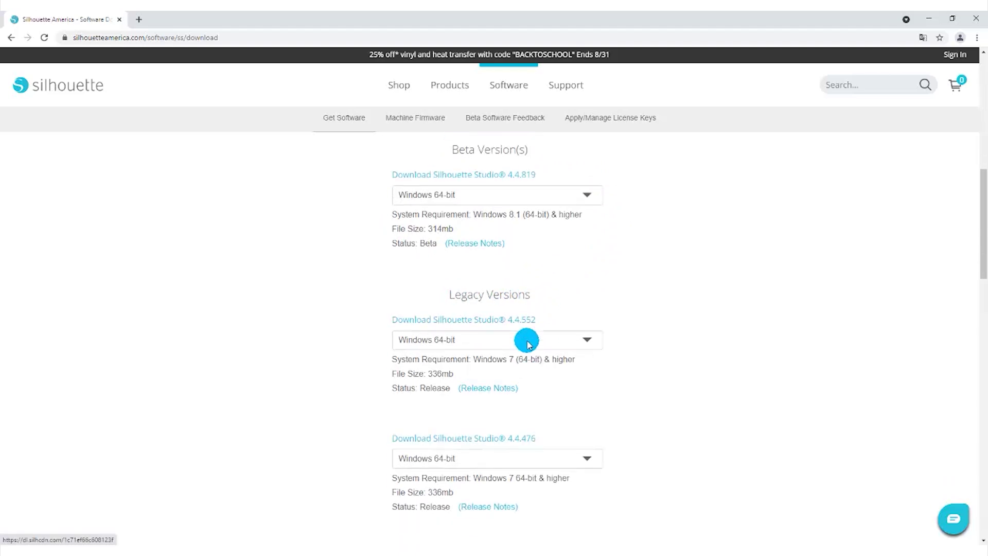
scroll(530, 453, "down", 2)
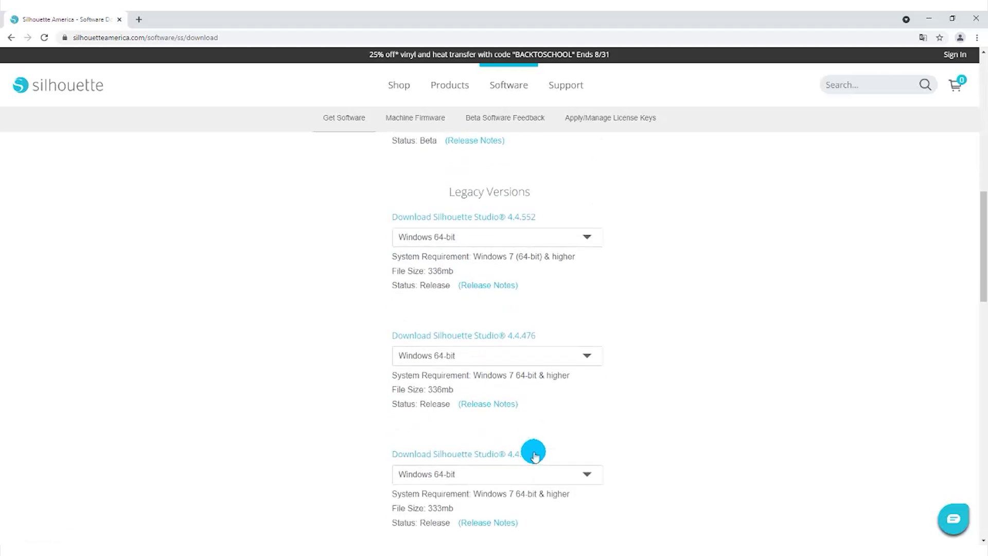
scroll(531, 456, "down", 1)
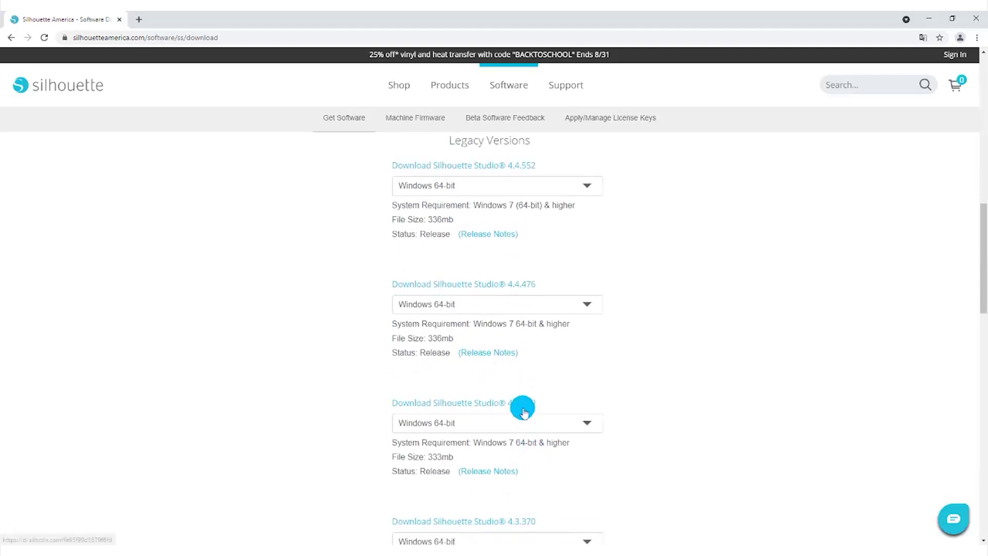
scroll(535, 466, "down", 2)
scroll(536, 483, "down", 2)
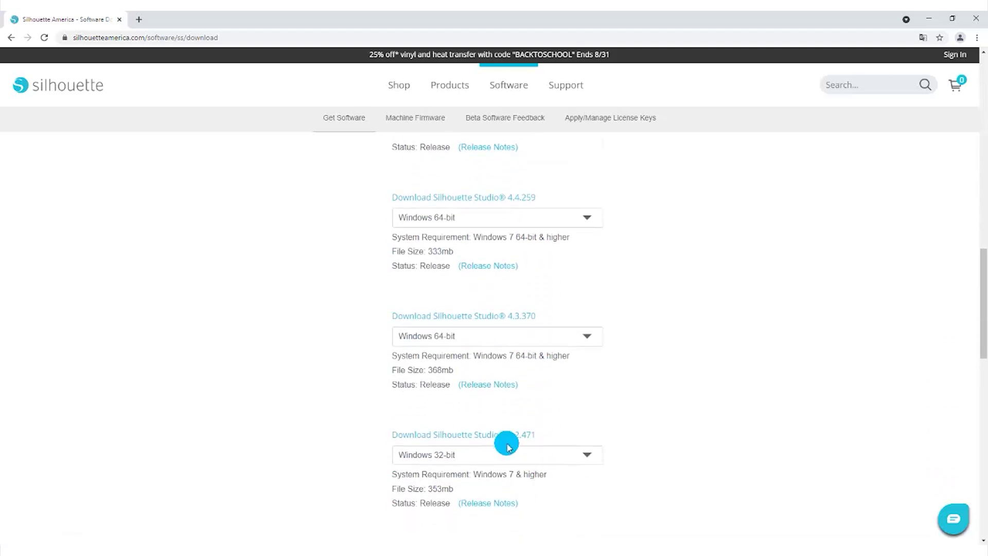
scroll(525, 296, "up", 1)
scroll(525, 497, "down", 4)
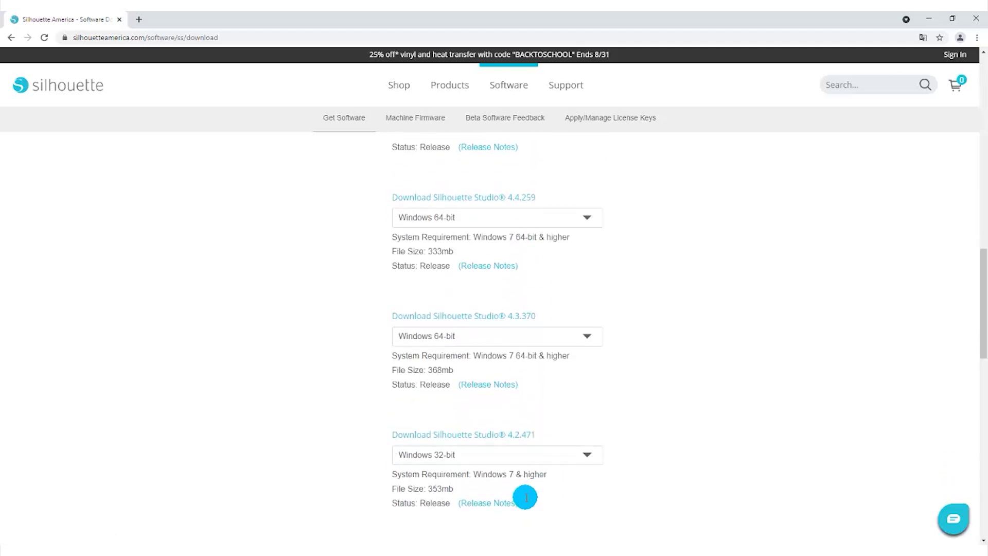
scroll(511, 484, "down", 7)
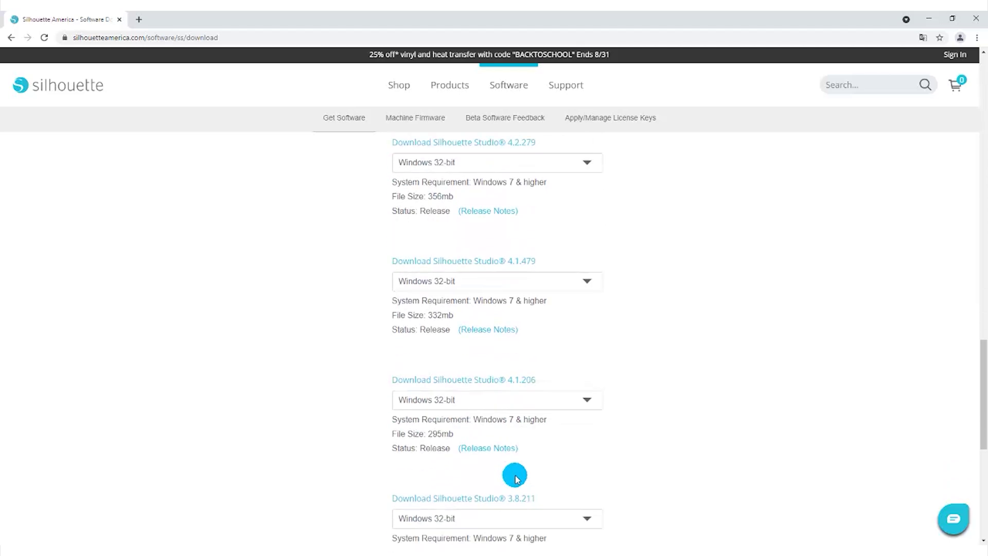
scroll(504, 494, "up", 13)
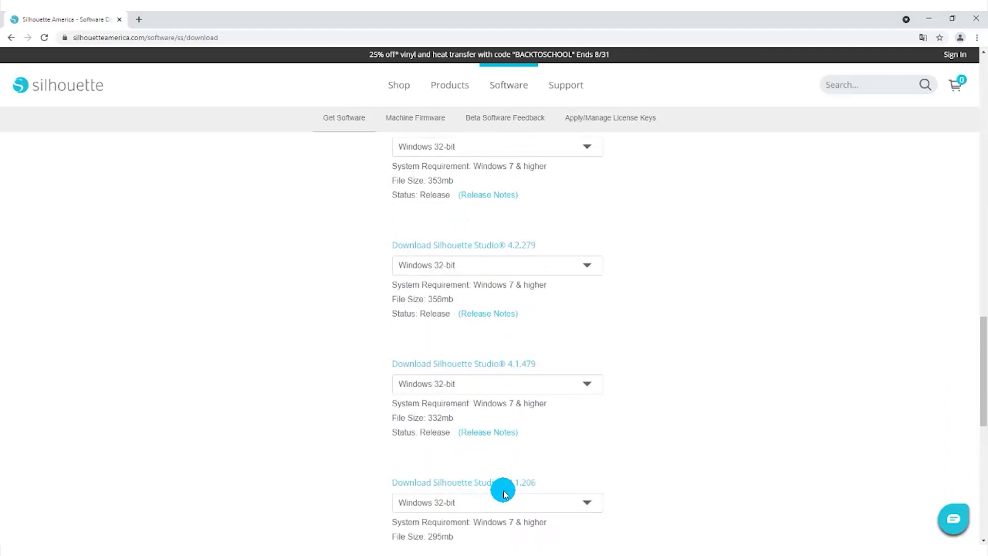
scroll(596, 427, "up", 7)
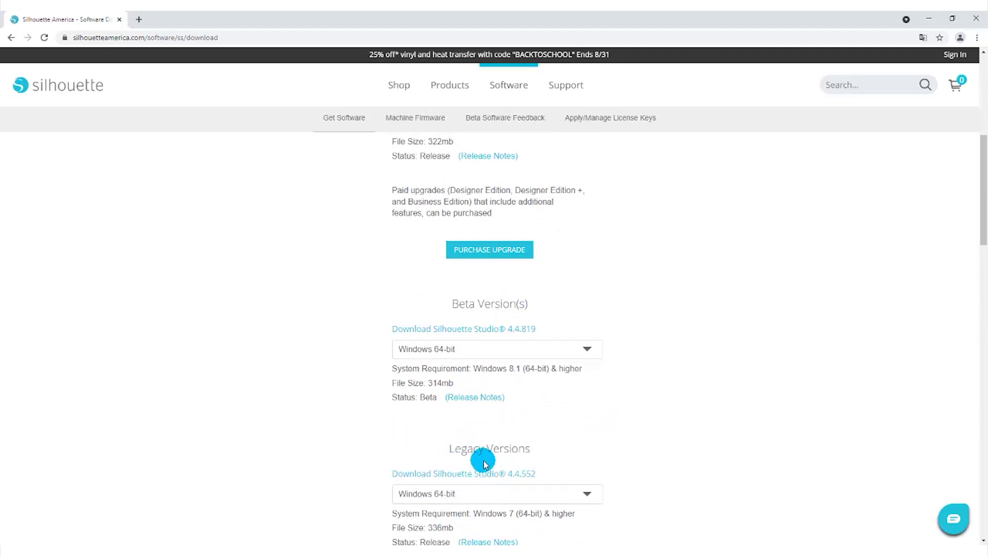
scroll(487, 469, "up", 4)
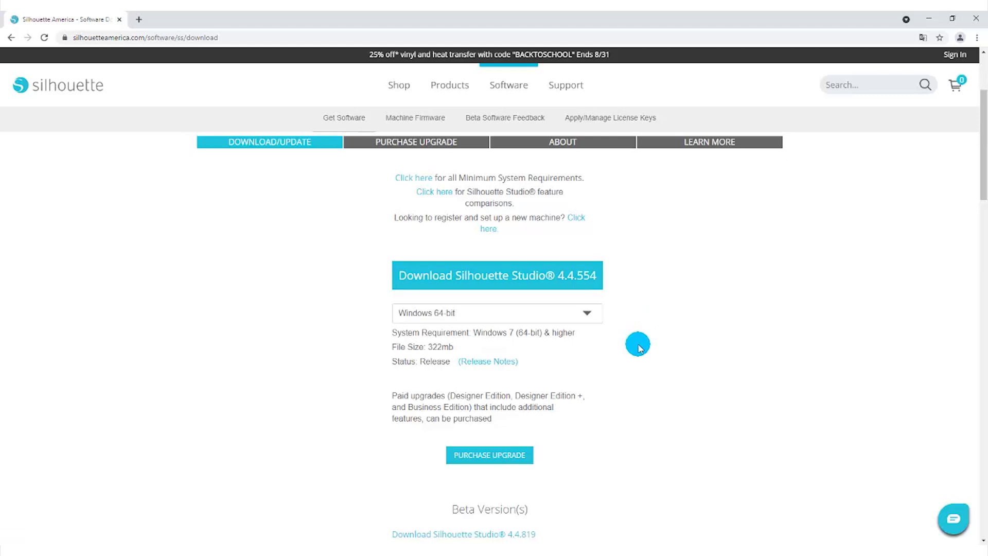
Compare the system requirements and status of the current Silhouette Studio release, the beta and the most recent legacy versions on the download page
scroll(634, 406, "down", 10)
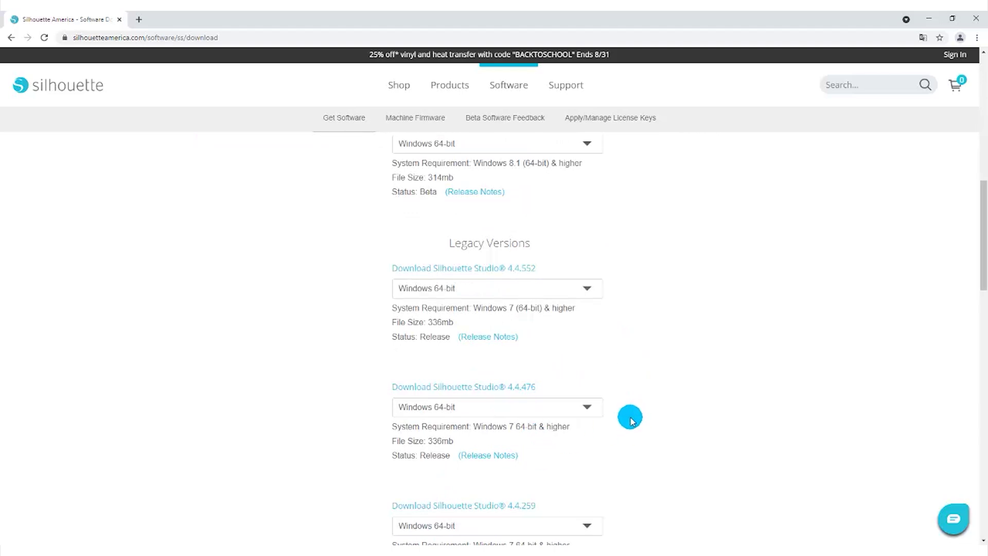
scroll(636, 400, "up", 3)
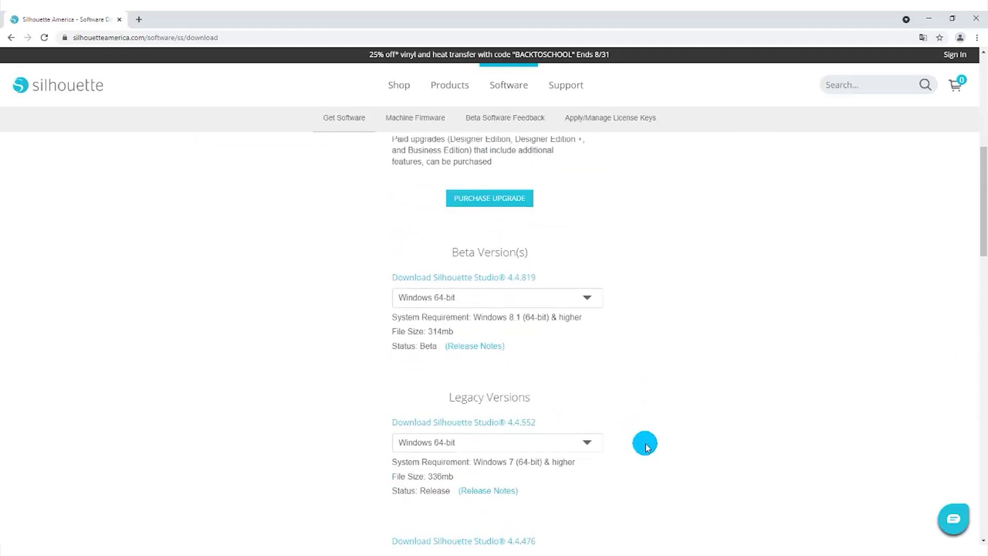
scroll(622, 407, "down", 2)
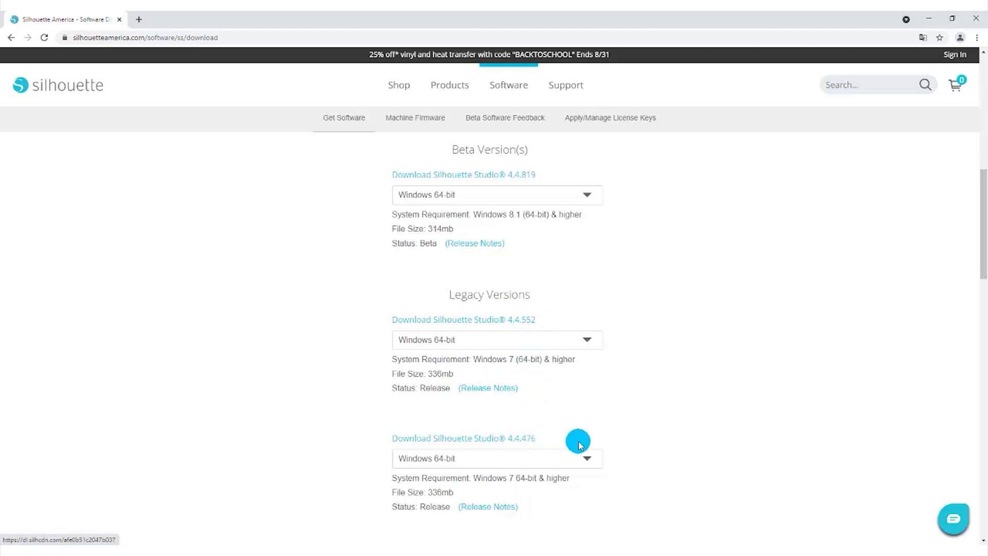
scroll(591, 444, "up", 3)
scroll(595, 449, "up", 7)
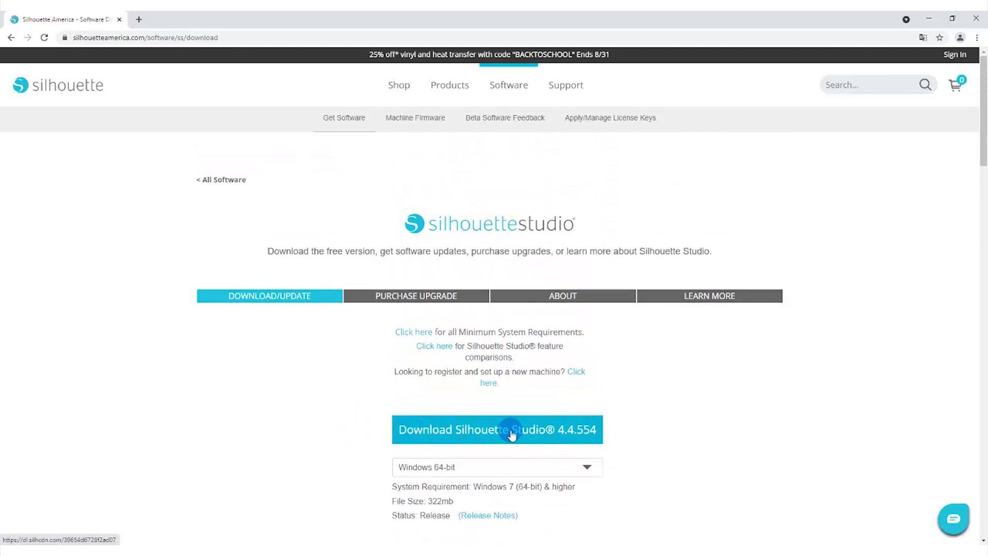
scroll(644, 359, "down", 2)
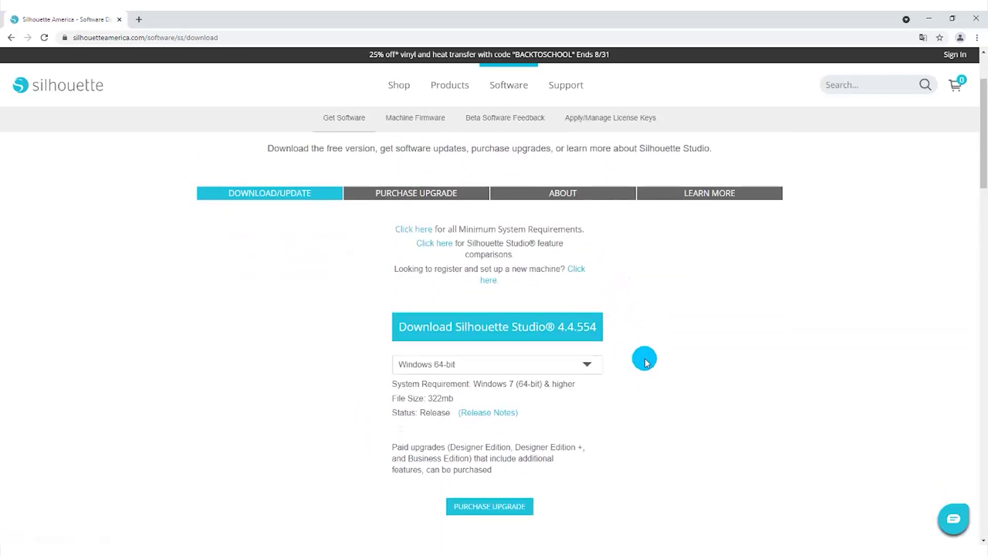
scroll(650, 363, "down", 2)
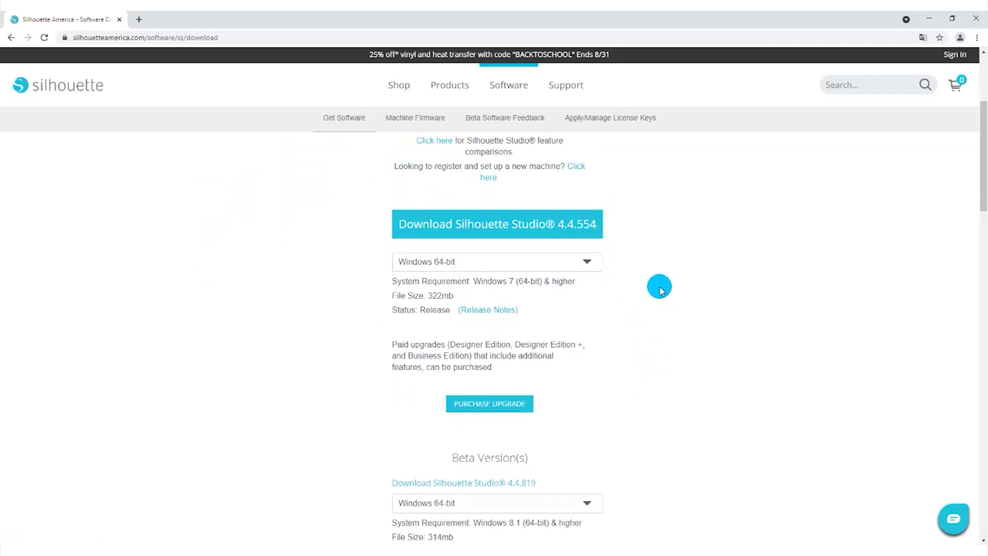
scroll(648, 311, "down", 2)
scroll(650, 316, "down", 6)
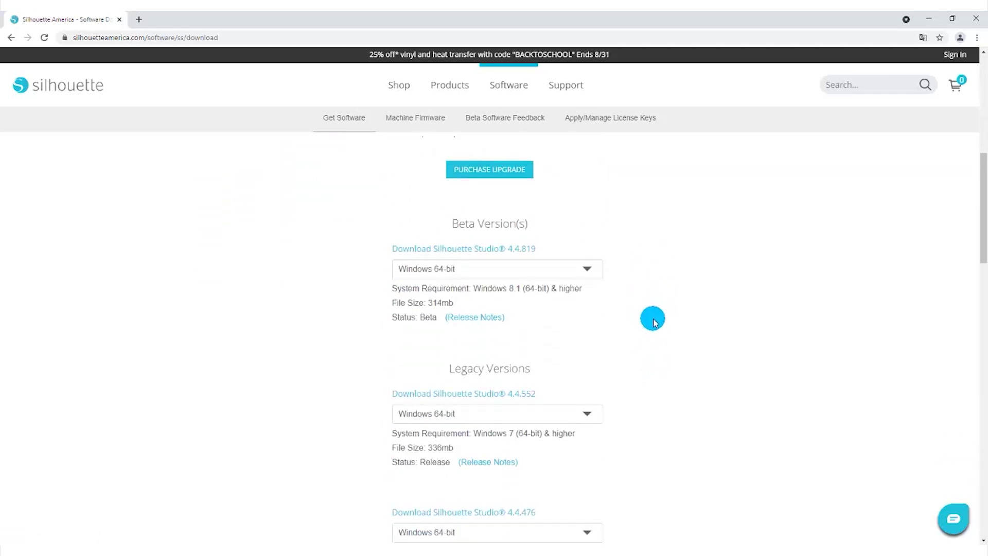